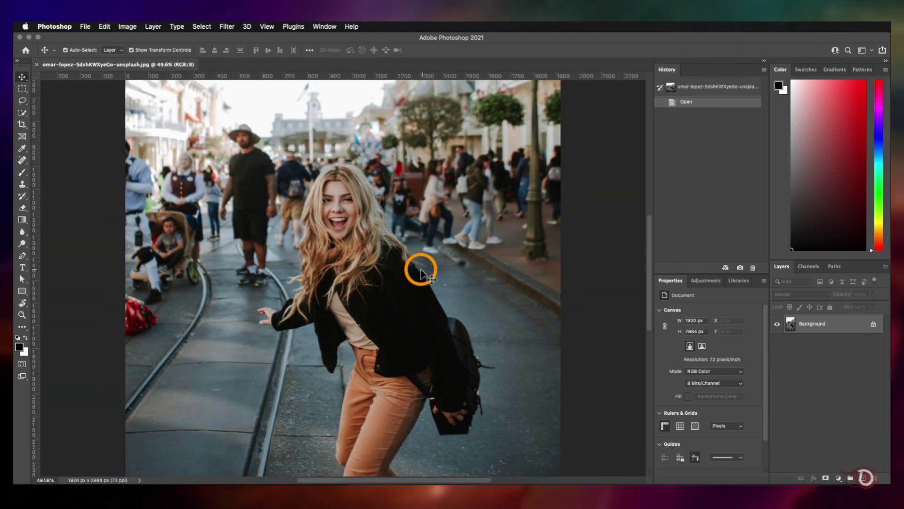
Open the street portrait omar-lopez-5dshKWXyeGo-unsplash.jpg as a 1920 × 2984 px Background layer
scroll(420, 272, "down", 4)
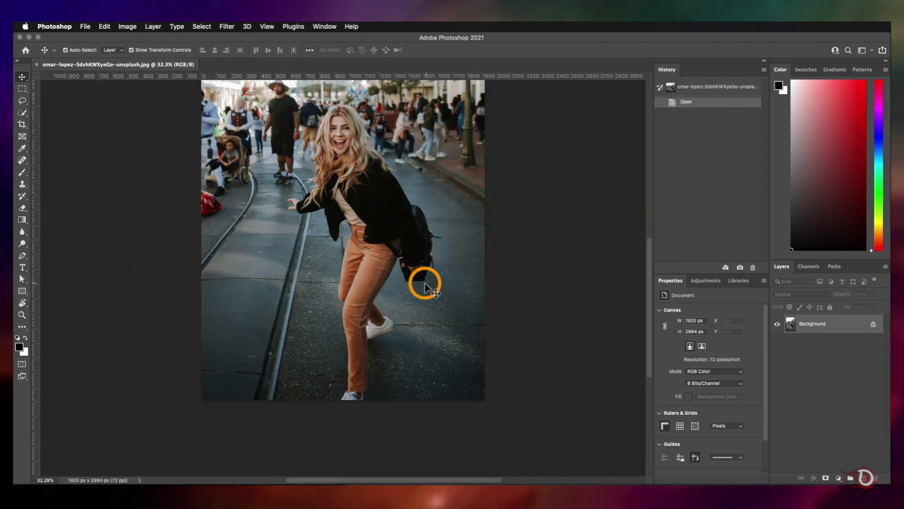
Convert the Background into Layer 0 and scale it up to about 138% on the canvas
scroll(425, 287, "down", 2)
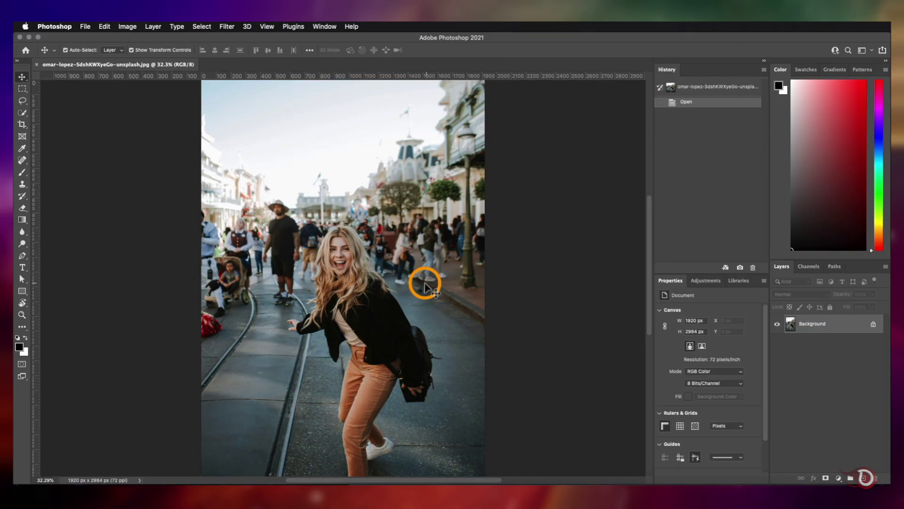
left_click(873, 324)
left_click_drag(484, 308, 571, 326)
scroll(571, 327, "down", 5)
left_click_drag(470, 176, 420, 190)
left_click_drag(382, 214, 382, 230)
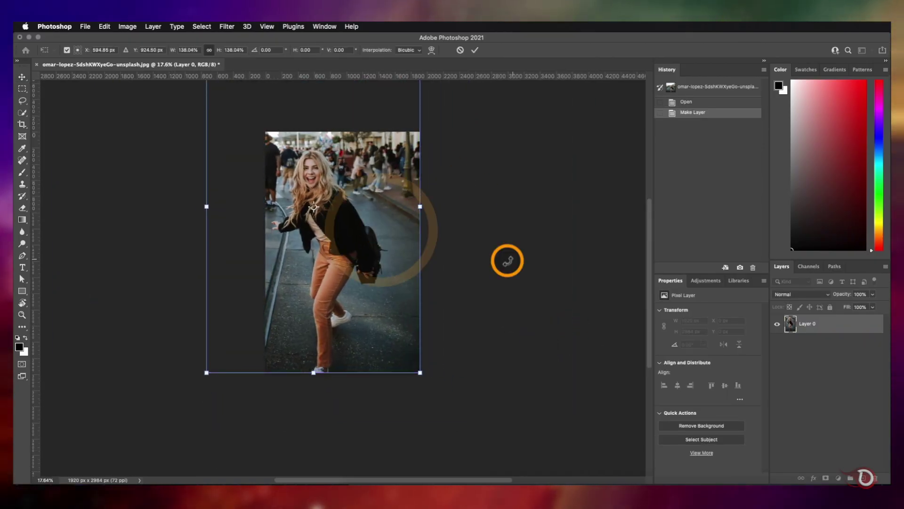
key("Return")
key("super+plus")
key("super+plus")
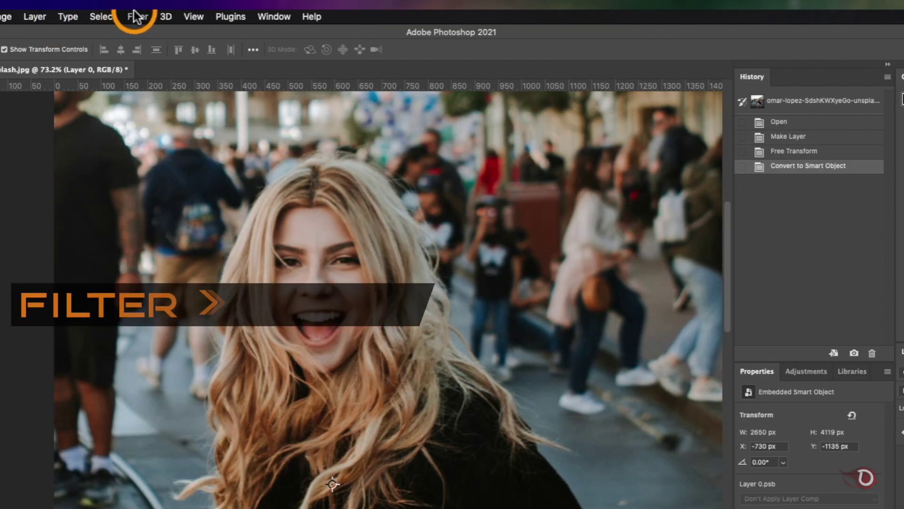
Open Liquify on Layer 0 and zoom the preview in, centred on the woman's face
left_click(137, 17)
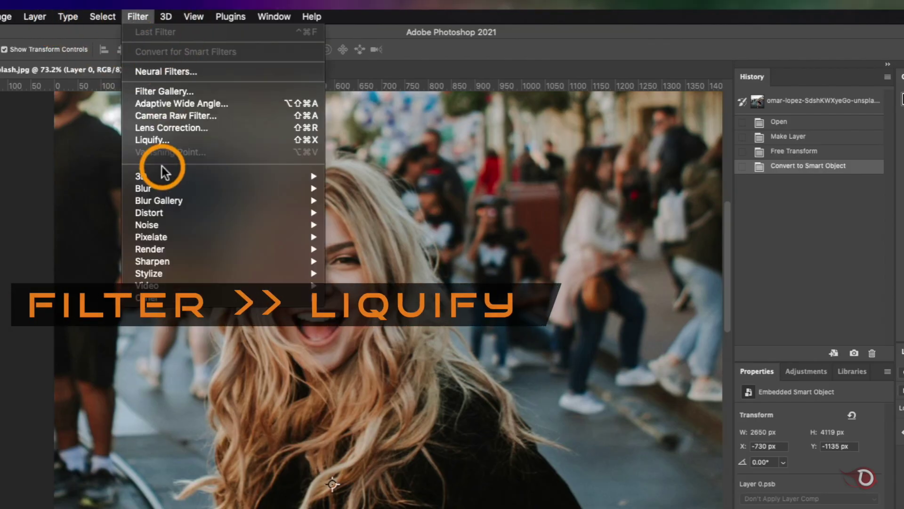
left_click(169, 139)
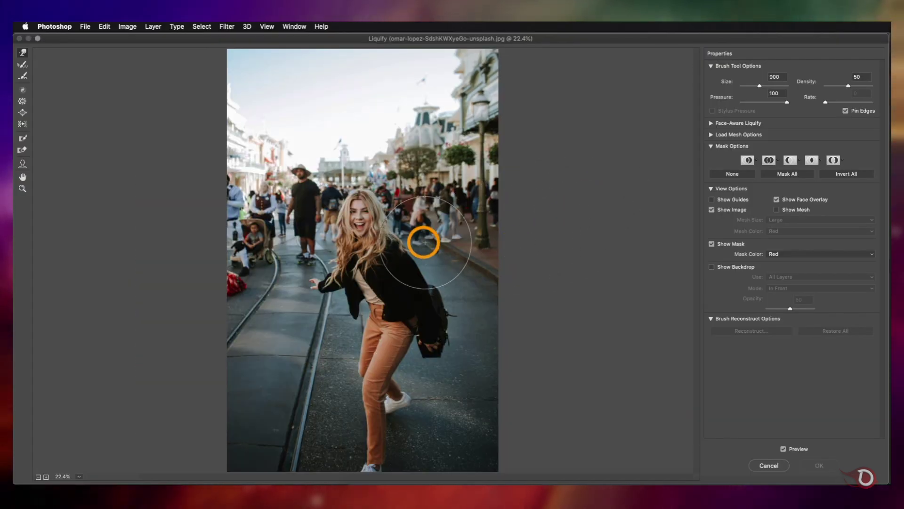
left_click(46, 477)
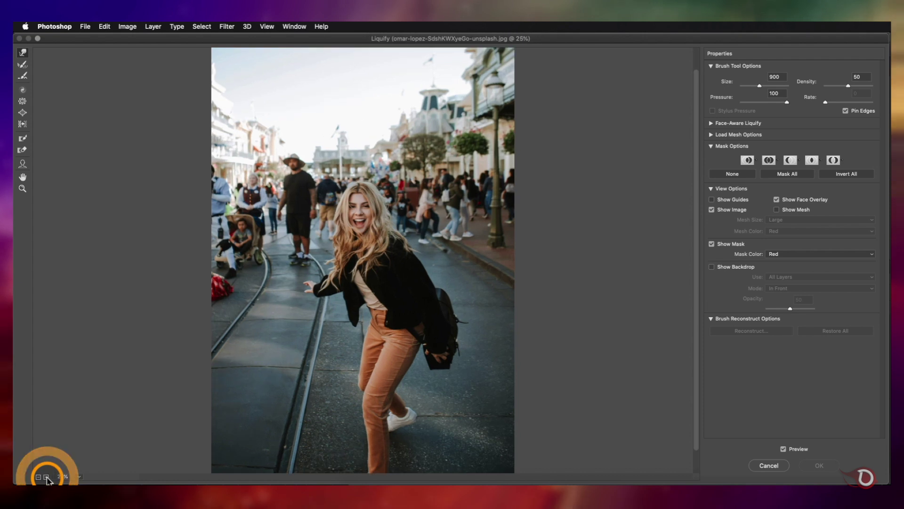
left_click(46, 476)
left_click(46, 477)
left_click(46, 476)
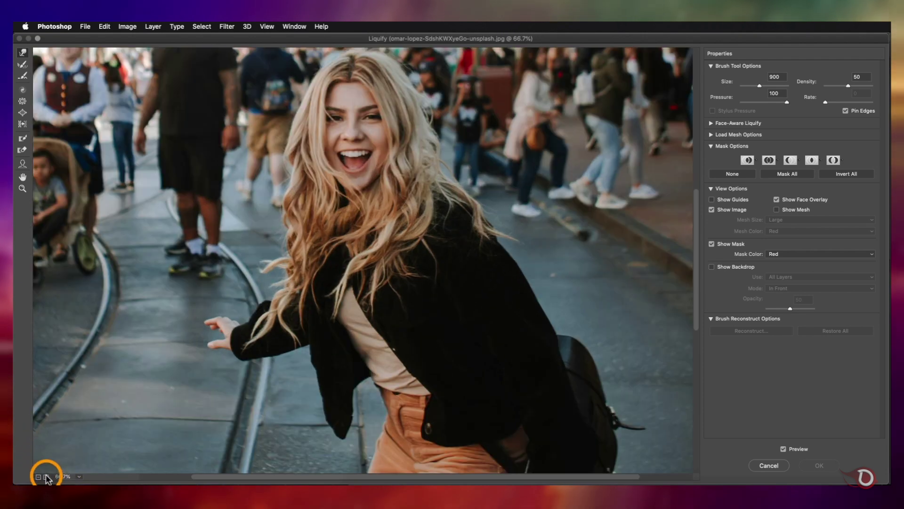
left_click(46, 476)
left_click_drag(353, 185, 371, 314)
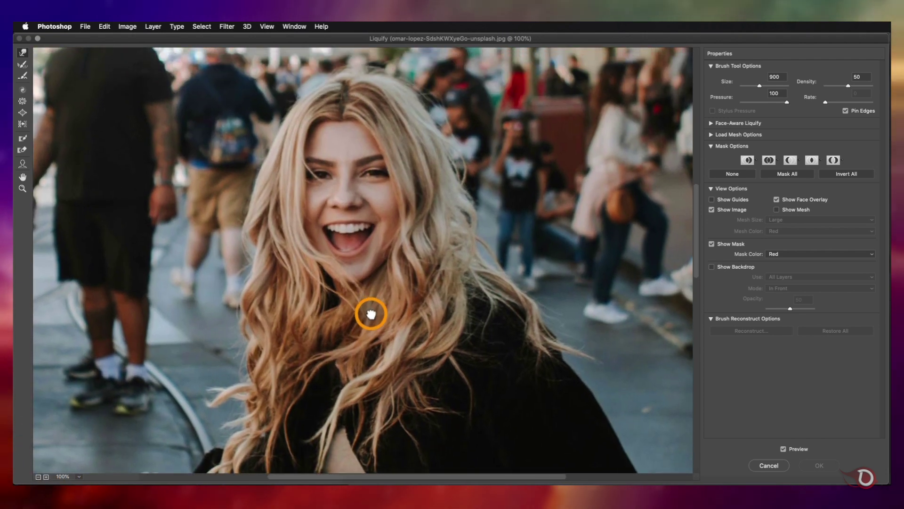
Collapse Mask Options, expand Face-Aware Liquify and keep Face #1 as the selected face
left_click(721, 146)
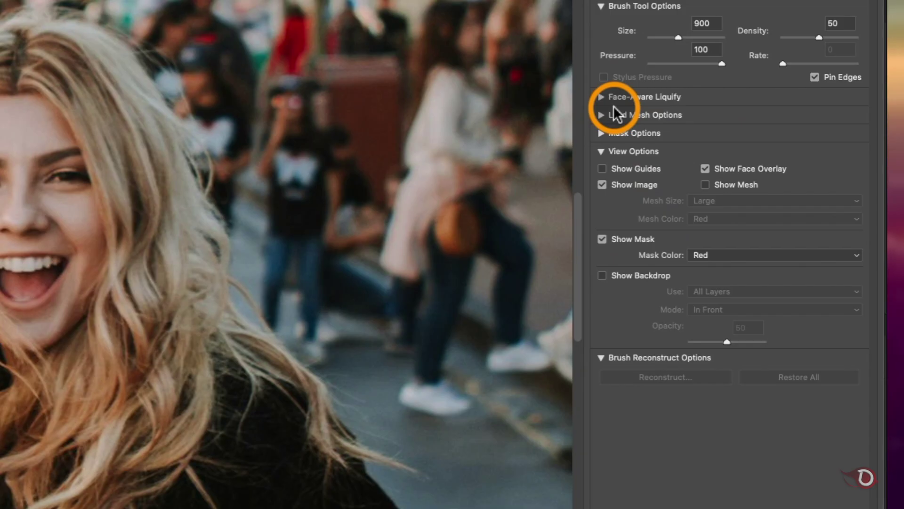
left_click(600, 97)
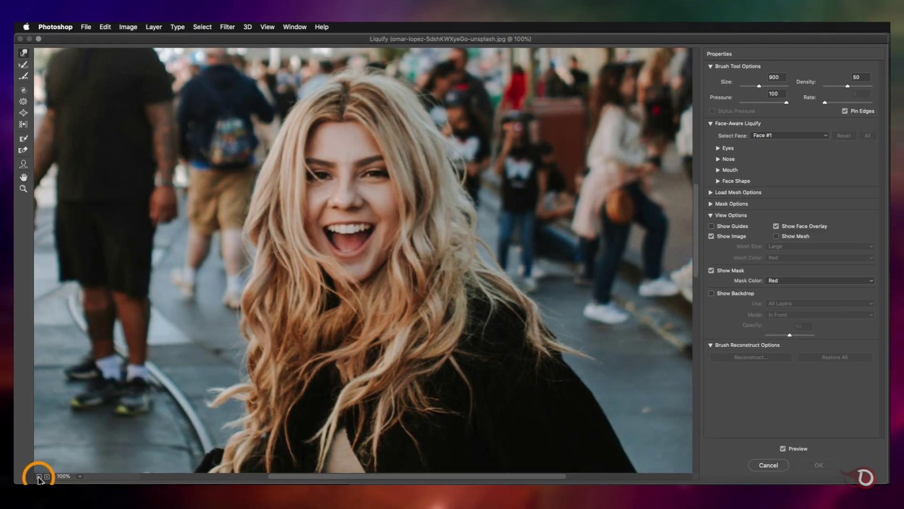
left_click(39, 476)
left_click(39, 476)
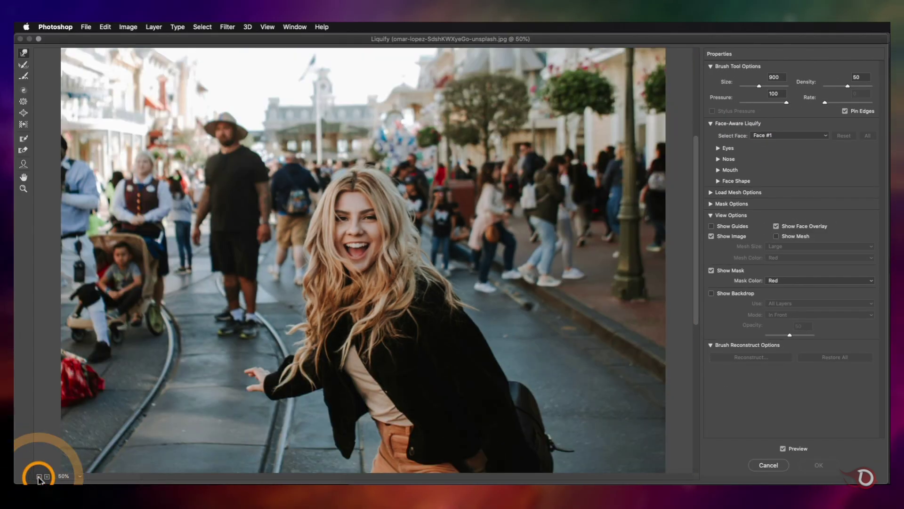
left_click(39, 476)
left_click(819, 136)
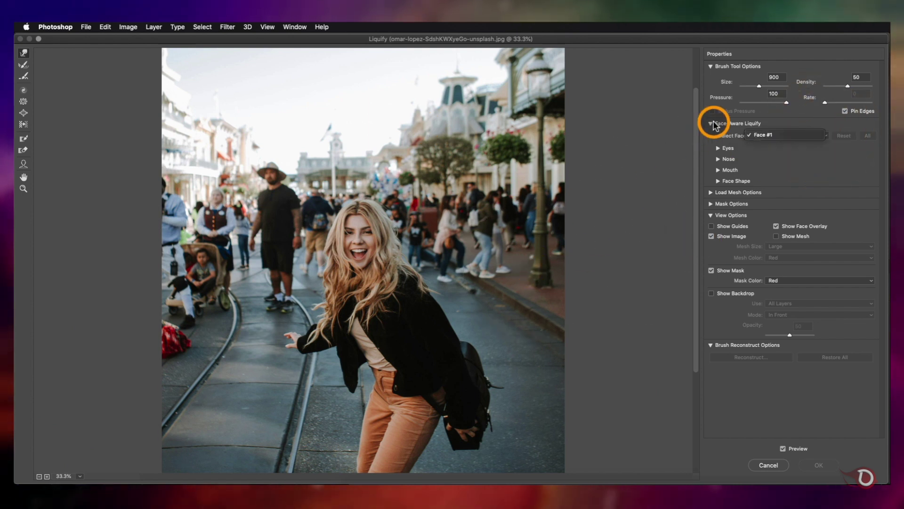
left_click(707, 136)
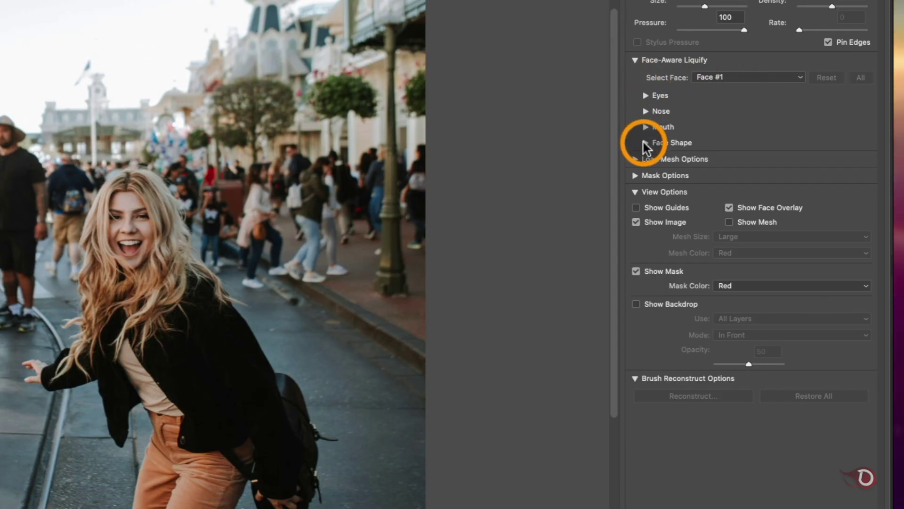
Expand the Eyes, Nose, Mouth and Face Shape sections and zoom in on her face
left_click(644, 96)
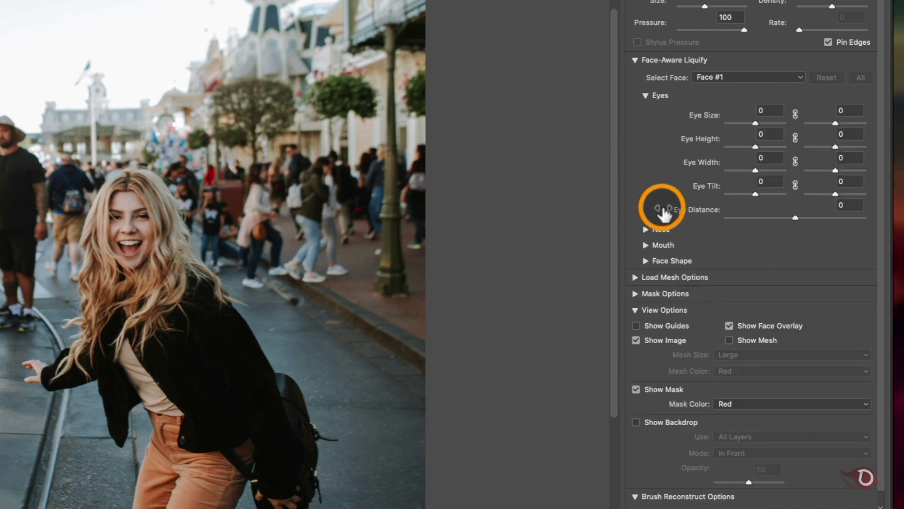
left_click(644, 230)
left_click(641, 293)
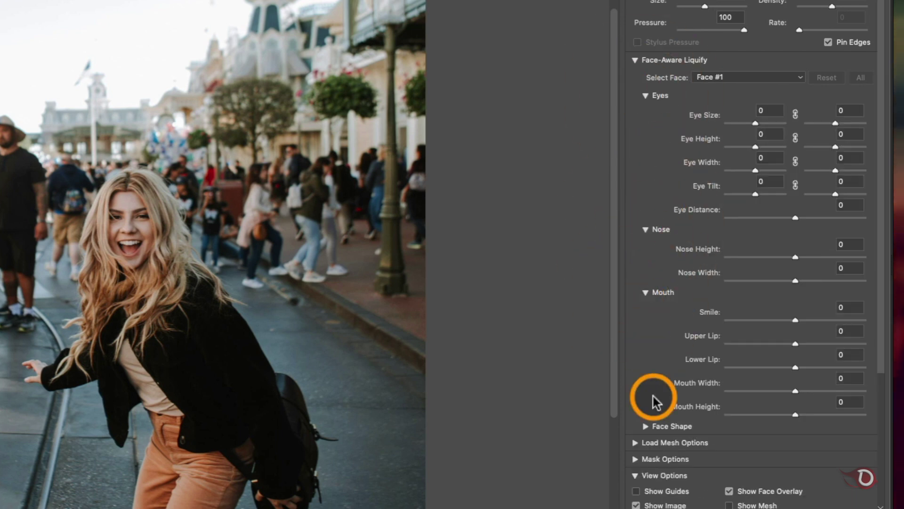
left_click(642, 426)
scroll(682, 339, "down", 5)
scroll(689, 323, "up", 5)
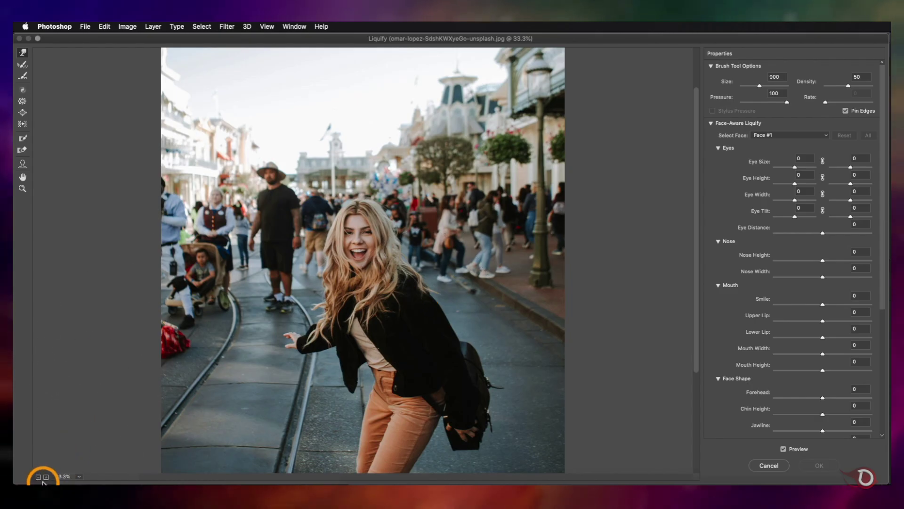
left_click(46, 477)
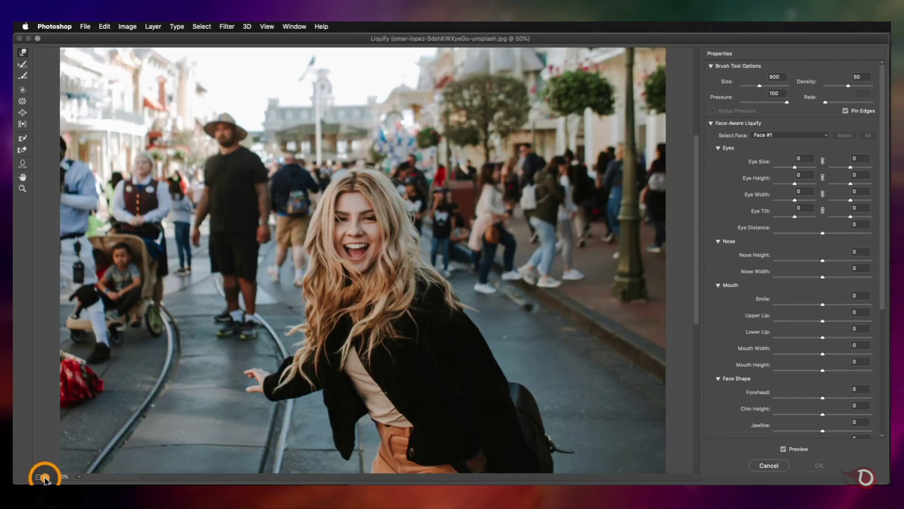
left_click(45, 477)
Link both eyes and set their Eye Size to 70
left_click(45, 477)
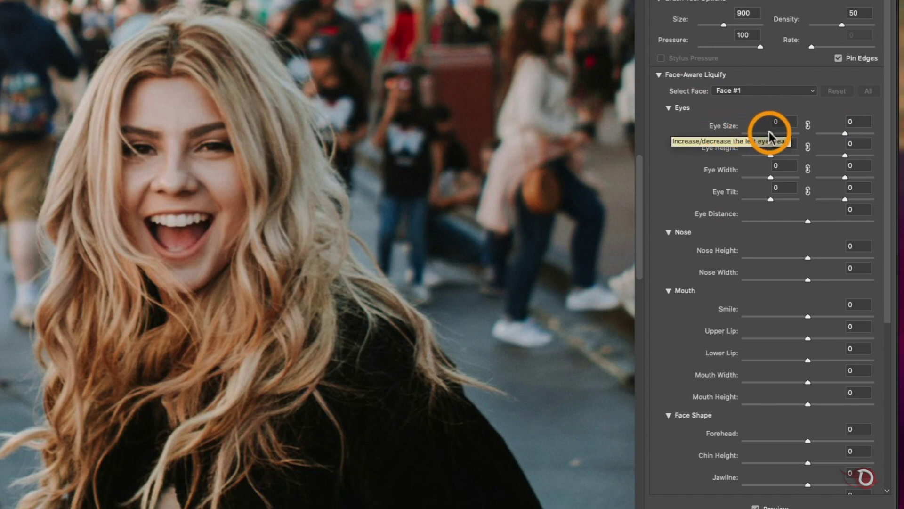
left_click_drag(771, 137, 768, 133)
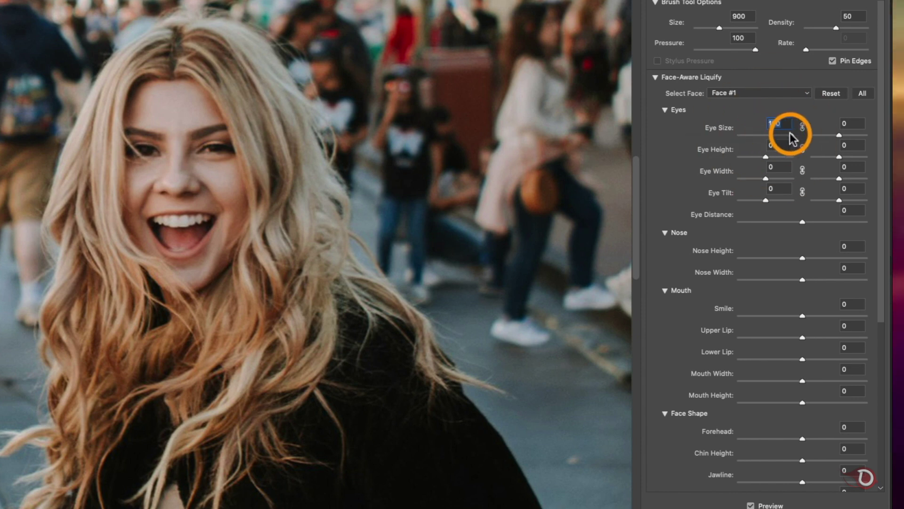
left_click_drag(785, 137, 764, 133)
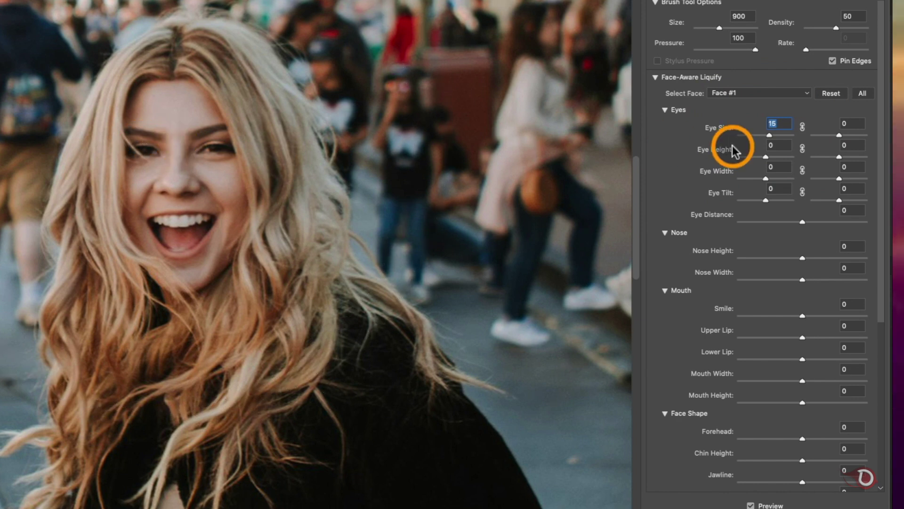
left_click(802, 126)
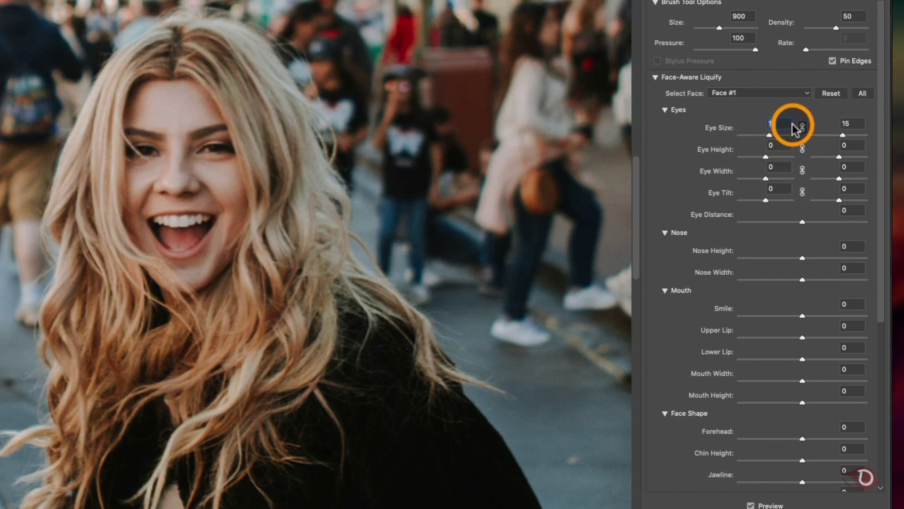
left_click_drag(766, 135, 780, 136)
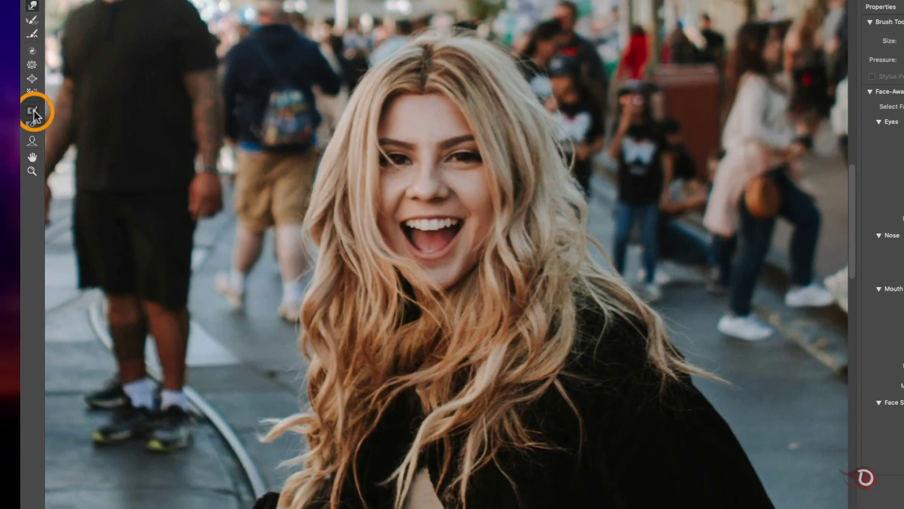
Use the Face tool's on-canvas eye handle to push Eye Size to 100, and link Eye Height for both eyes
left_click(24, 164)
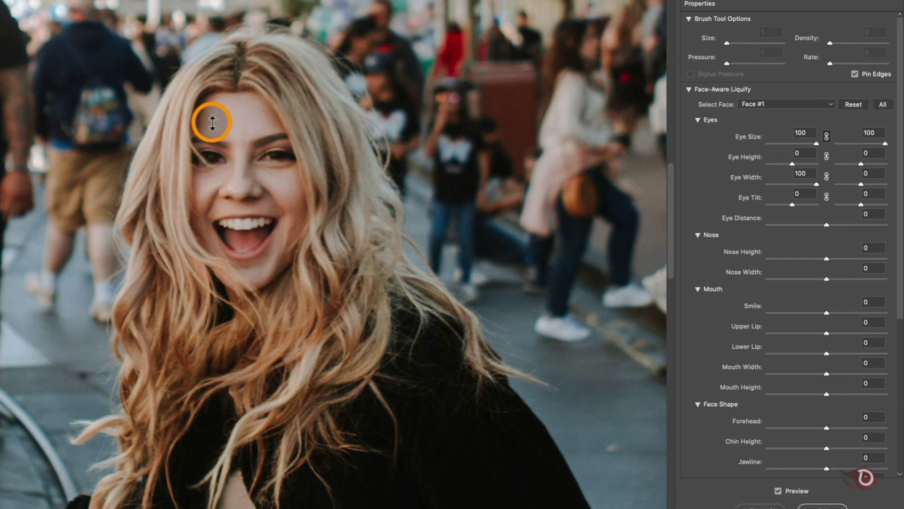
left_click_drag(212, 122, 213, 111)
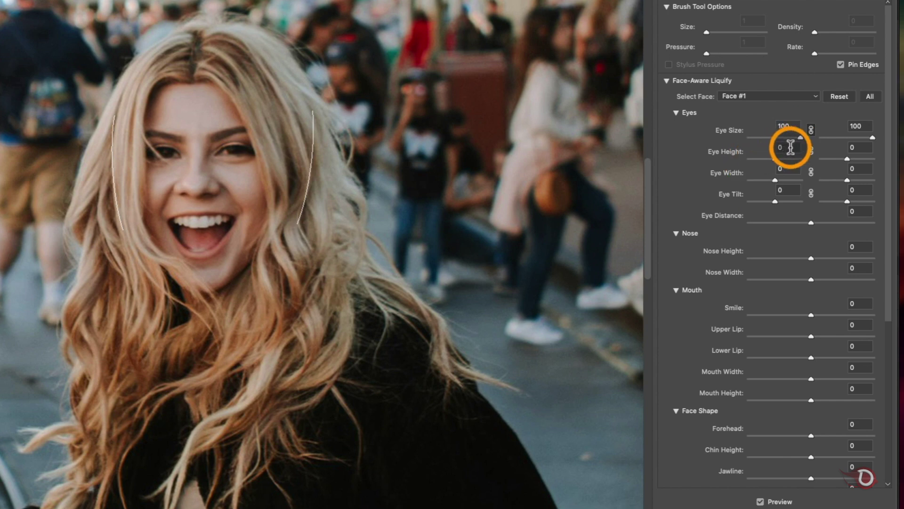
left_click(808, 150)
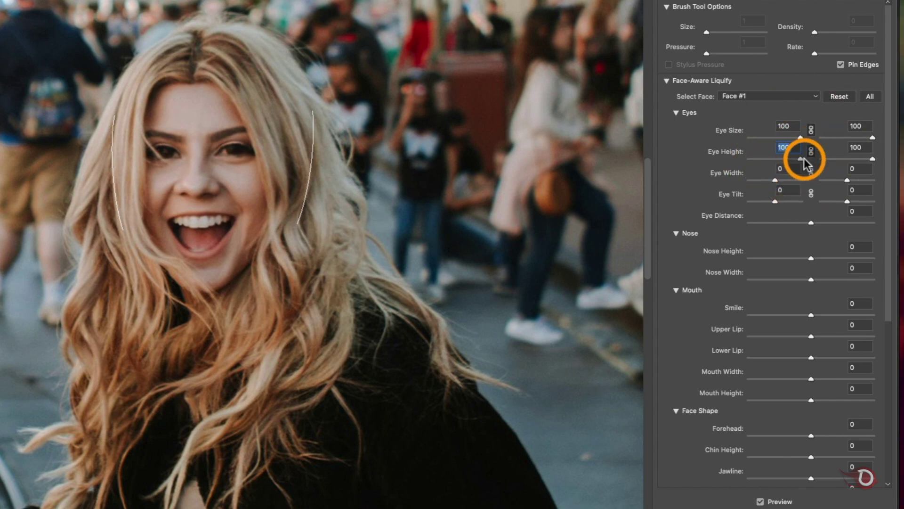
Set Eye Width 6, Eye Tilt 52 and Eye Distance 7 on both linked eyes
left_click(774, 180)
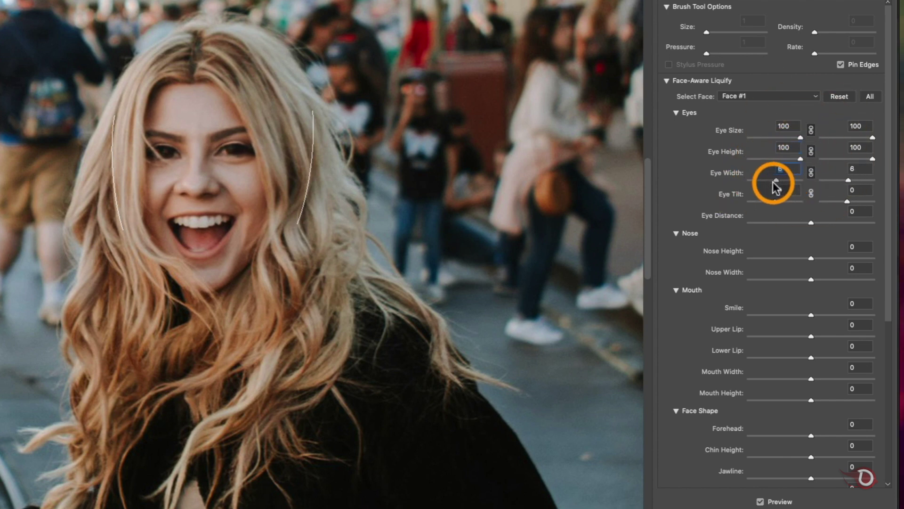
left_click_drag(774, 202, 806, 200)
left_click(818, 223)
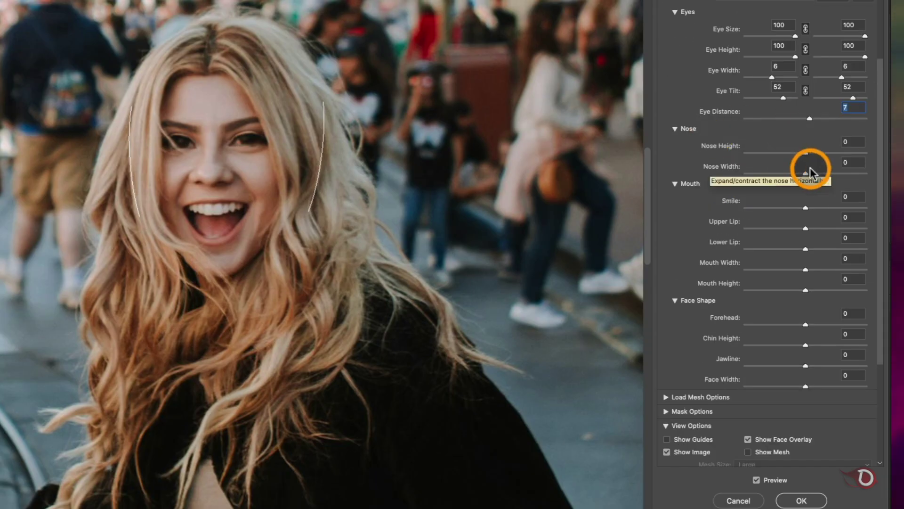
Set Nose Width -67, Smile 100, Upper Lip 67, Lower Lip 41, Mouth Width 74, Mouth Height 82
left_click_drag(801, 151, 800, 172)
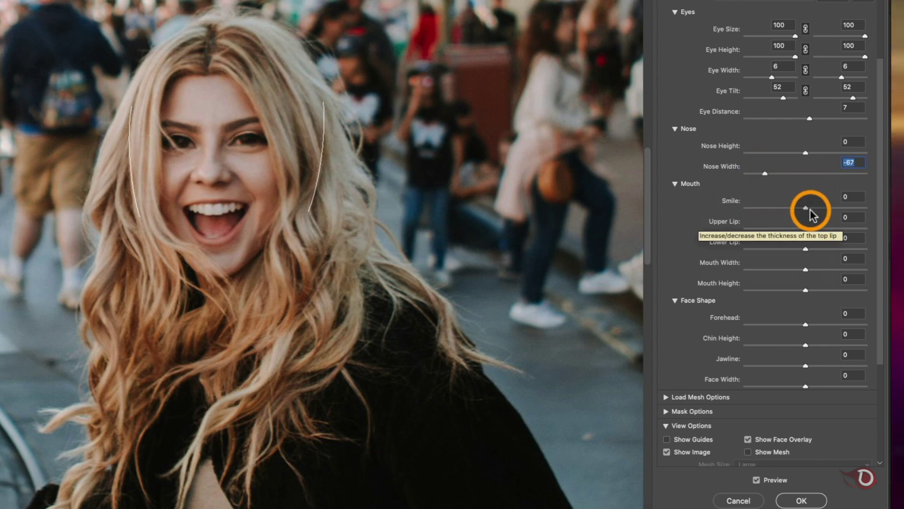
left_click_drag(805, 207, 863, 206)
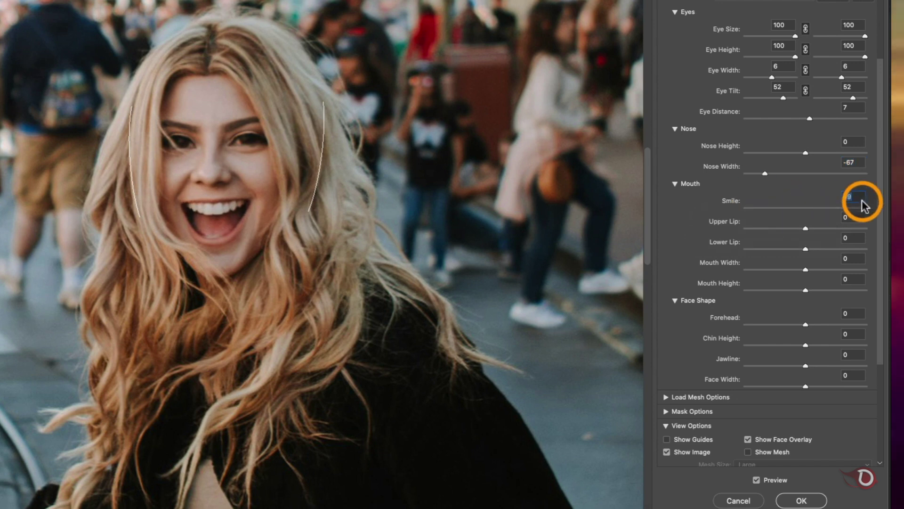
left_click_drag(805, 229, 707, 226)
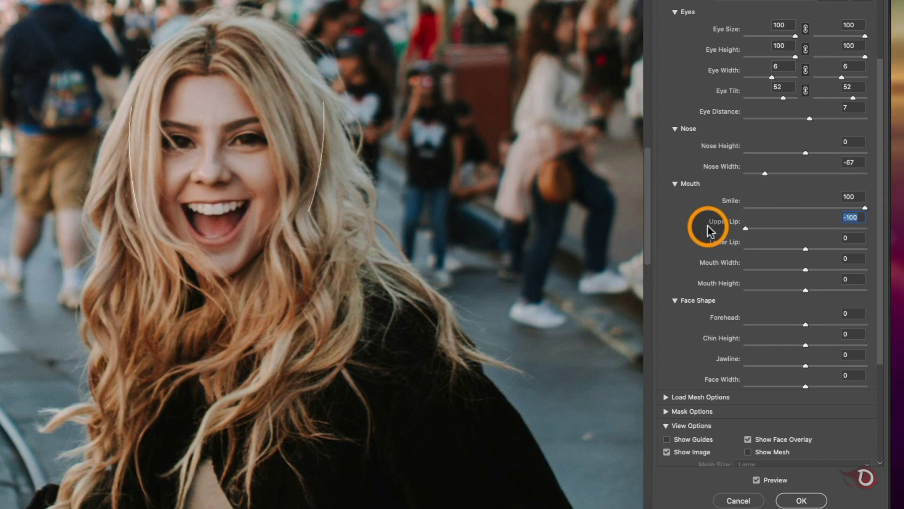
left_click_drag(804, 250, 850, 291)
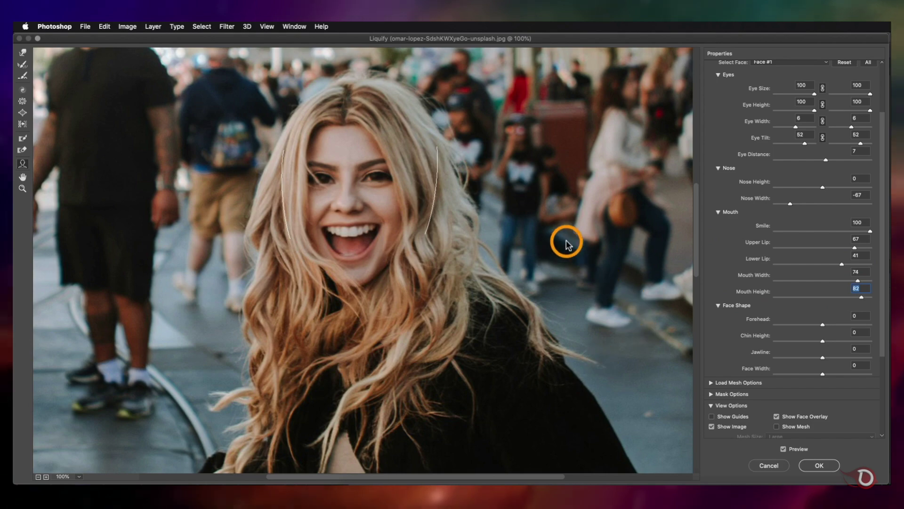
Set Chin Height -46, Jawline 6 and Face Width 100, leaving Forehead at 0
left_click_drag(823, 325, 771, 376)
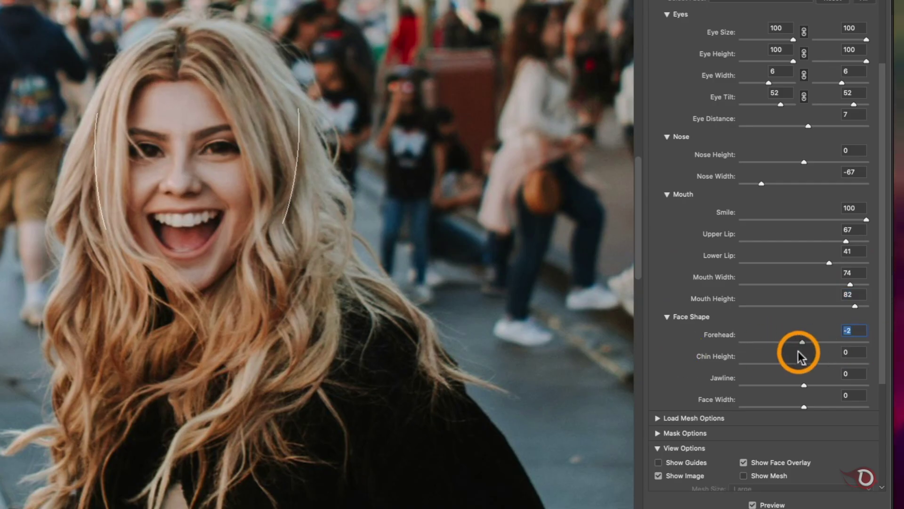
left_click_drag(804, 385, 874, 407)
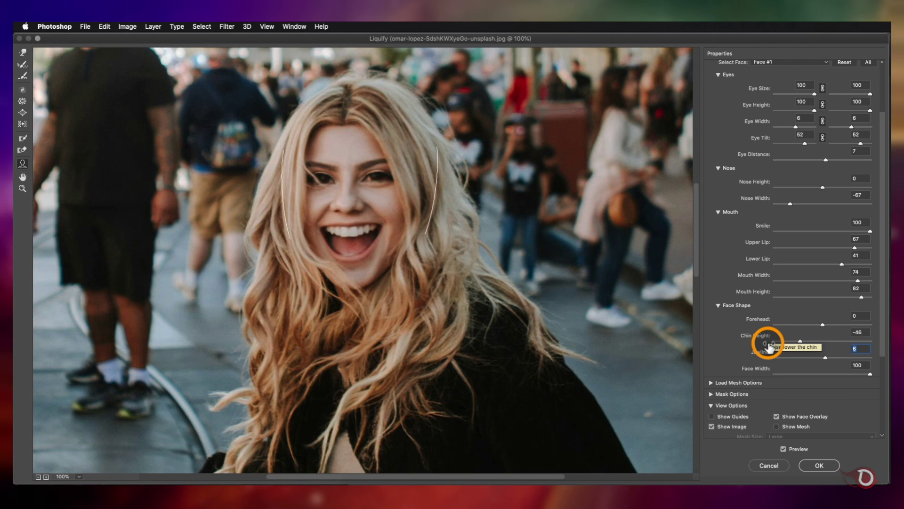
scroll(768, 348, "down", 3)
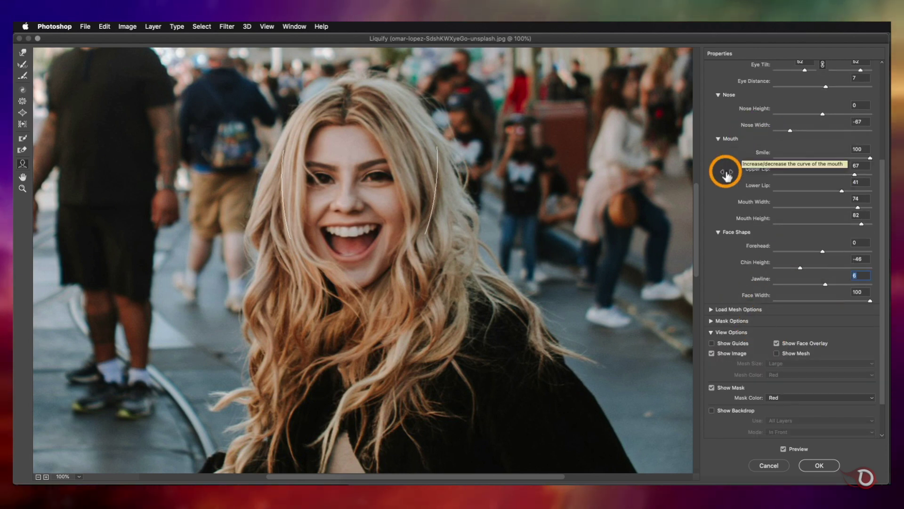
scroll(782, 233, "up", 6)
scroll(782, 233, "down", 8)
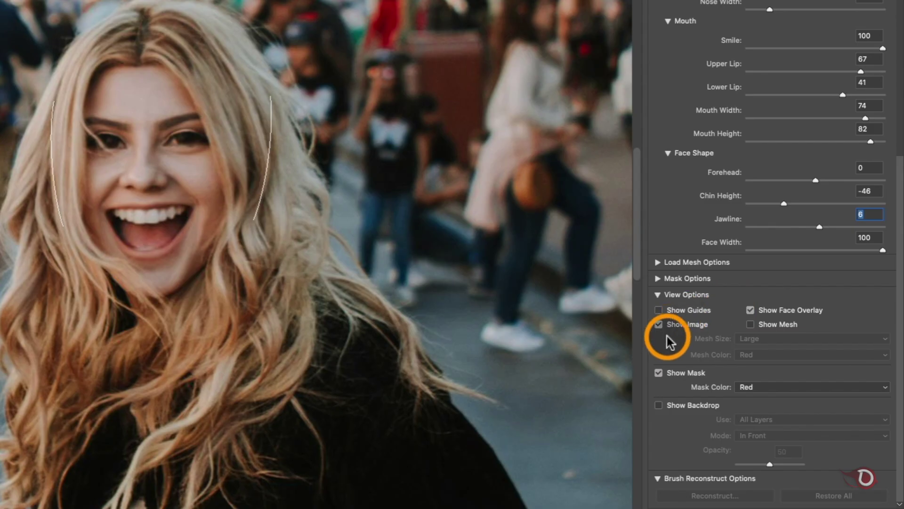
left_click(747, 325)
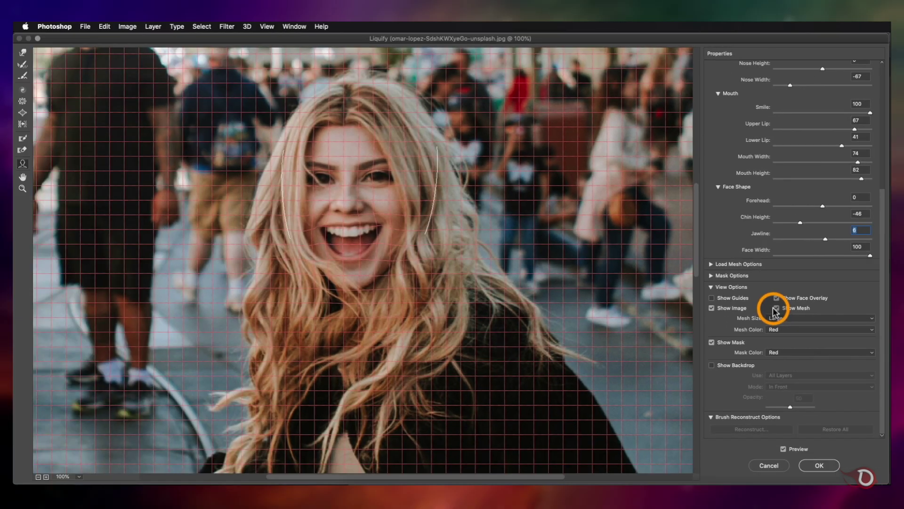
left_click(776, 309)
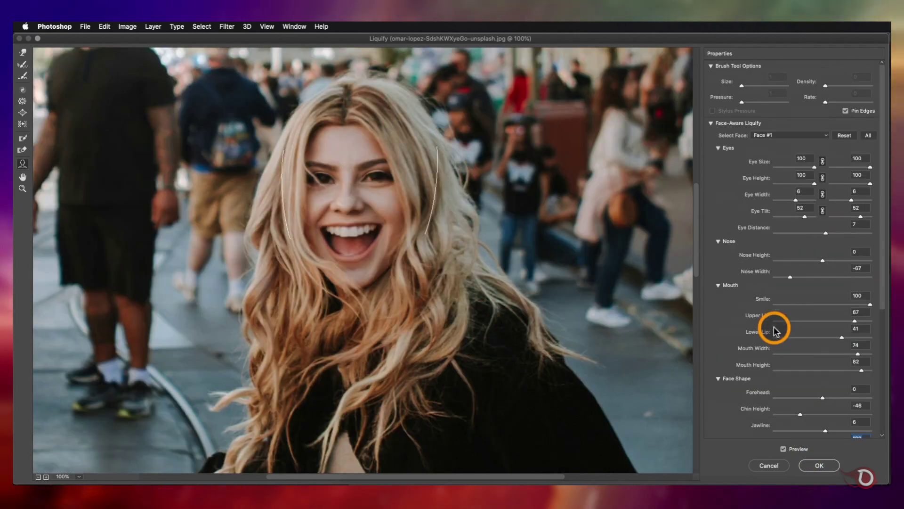
Apply Liquify as a smart filter on Layer 0, then toggle it off and on to compare
left_click(821, 466)
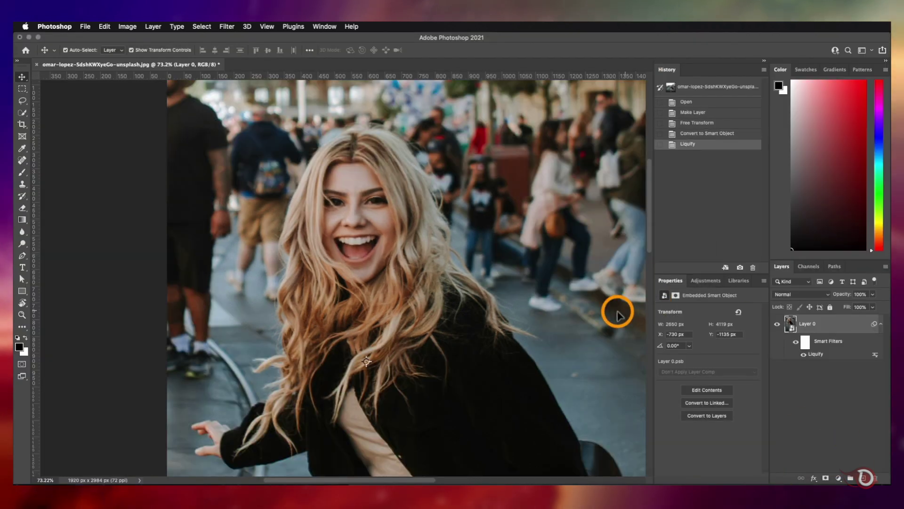
left_click(803, 355)
left_click(803, 355)
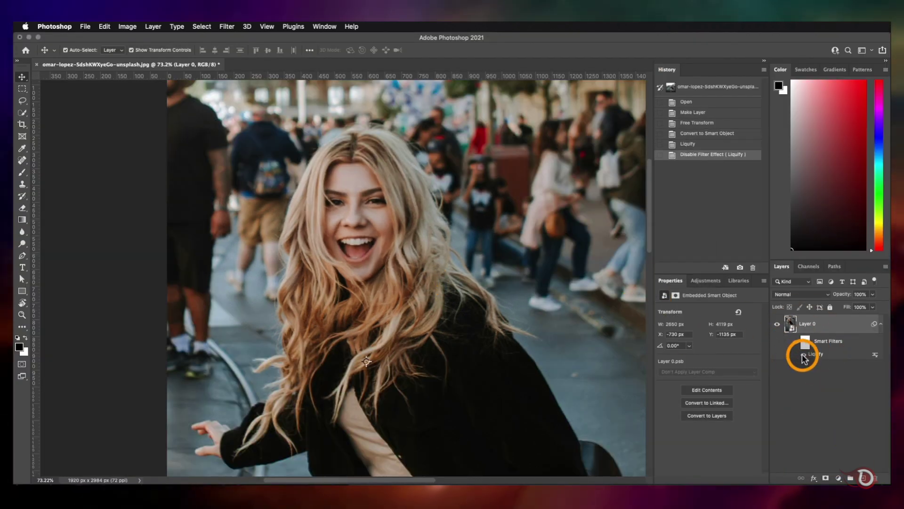
left_click(802, 355)
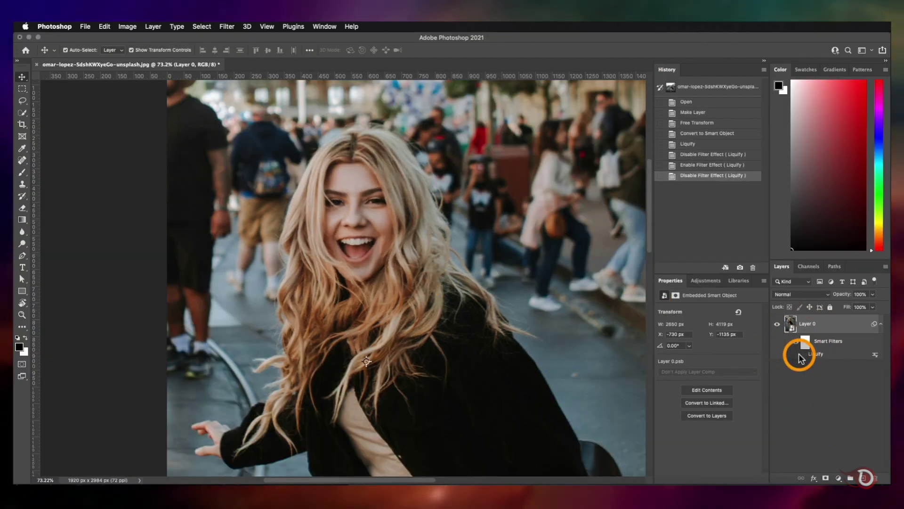
left_click(803, 355)
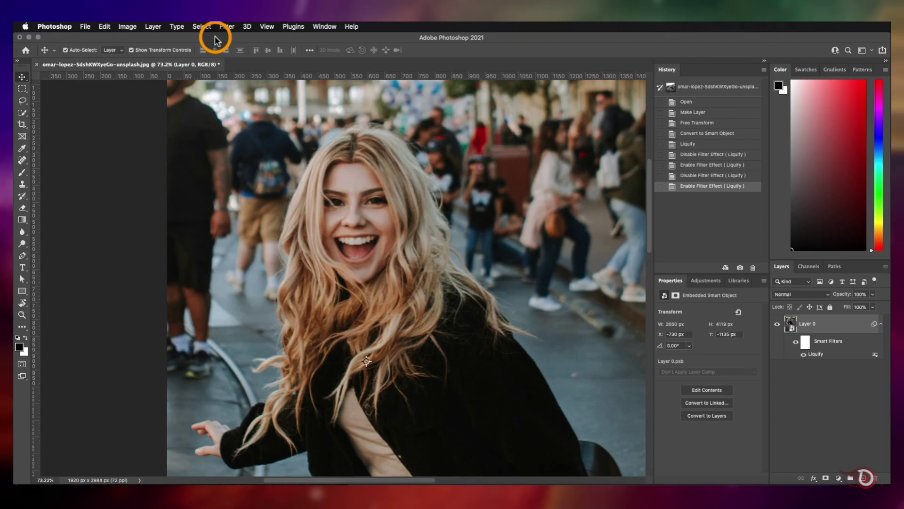
left_click(223, 27)
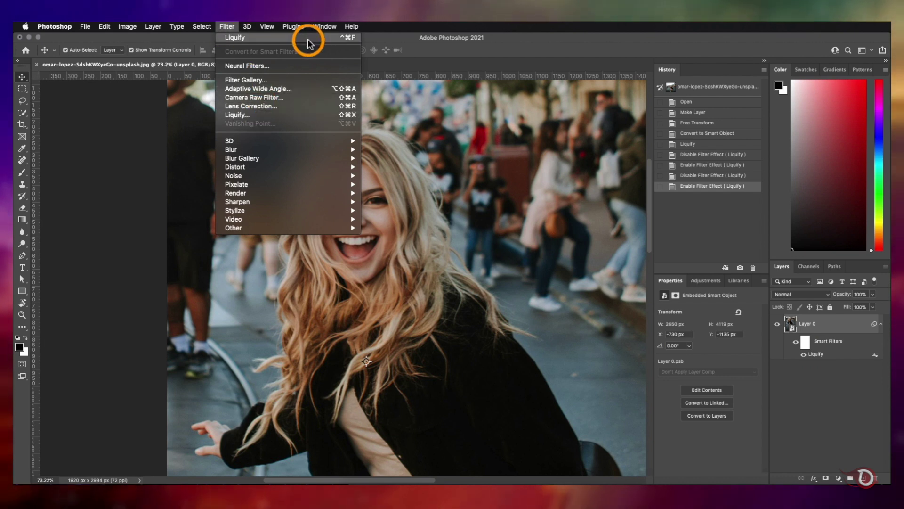
Reopen Liquify on the portrait at 200% and set linked eyes to Eye Size 100, Eye Width 82
left_click(340, 42)
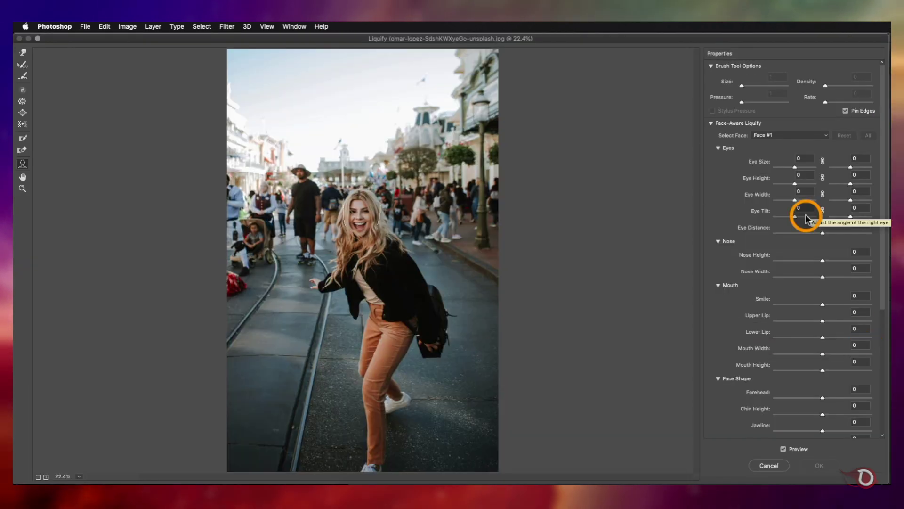
left_click(46, 477)
left_click(46, 477)
left_click(46, 477)
left_click(46, 477)
left_click(46, 477)
left_click_drag(450, 71, 455, 444)
left_click_drag(795, 168, 818, 168)
left_click(823, 194)
mouse_move(795, 201)
left_mouse_down()
mouse_move(811, 200)
mouse_move(787, 218)
mouse_move(795, 217)
left_mouse_up()
left_click(824, 211)
Set Nose Width -45, Mouth Width -81, Forehead 28 and Jawline -38, then apply and compare
scroll(823, 203, "down", 5)
left_click_drag(822, 160, 837, 161)
left_click_drag(821, 204, 847, 230)
left_click_drag(822, 280, 835, 248)
mouse_move(823, 297)
left_mouse_down()
mouse_move(836, 324)
mouse_move(778, 341)
mouse_move(817, 342)
mouse_move(803, 359)
mouse_move(870, 375)
left_mouse_up()
left_click(826, 463)
left_click(796, 342)
Show the portrait's smart filters again, select the couple photo's layer and open Liquify on it
left_click(796, 341)
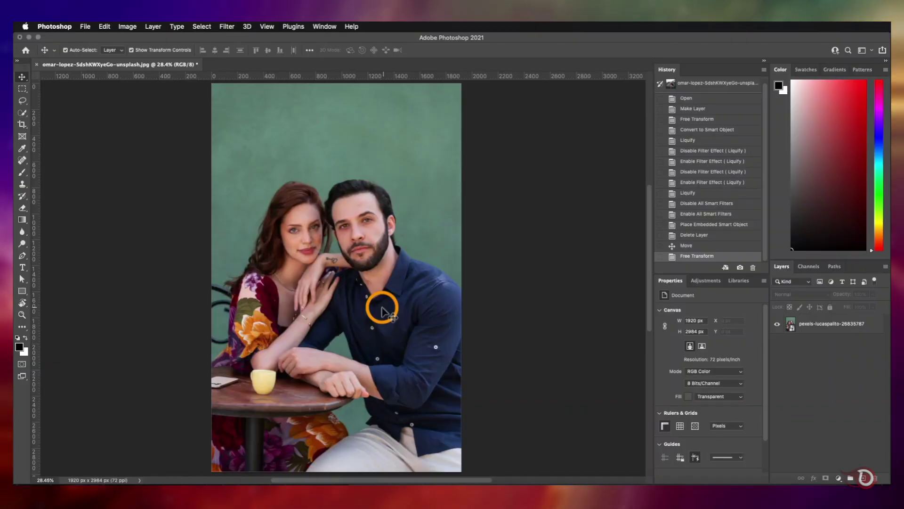
scroll(356, 295, "up", 5)
scroll(357, 296, "down", 3)
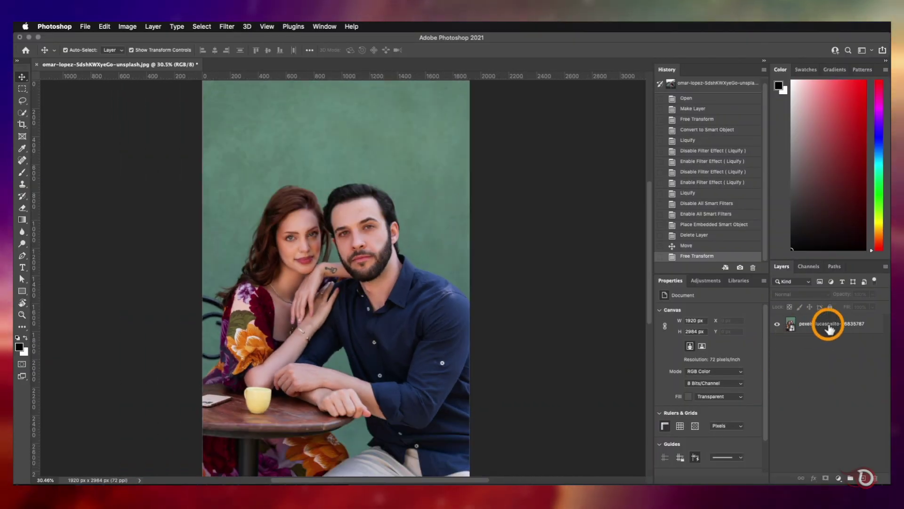
left_click(829, 328)
left_click(226, 27)
left_click(241, 113)
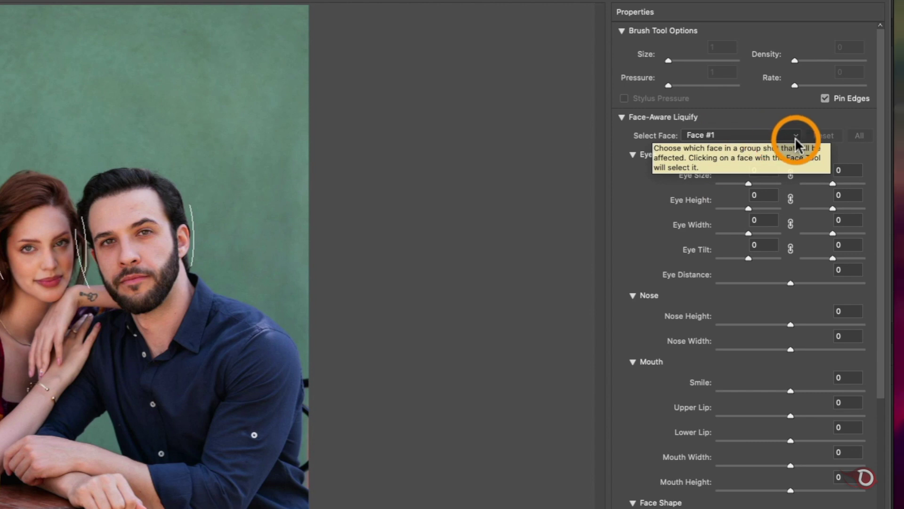
Check the detected faces and select the woman's face, Face #1, for editing
left_click(793, 135)
left_click(712, 147)
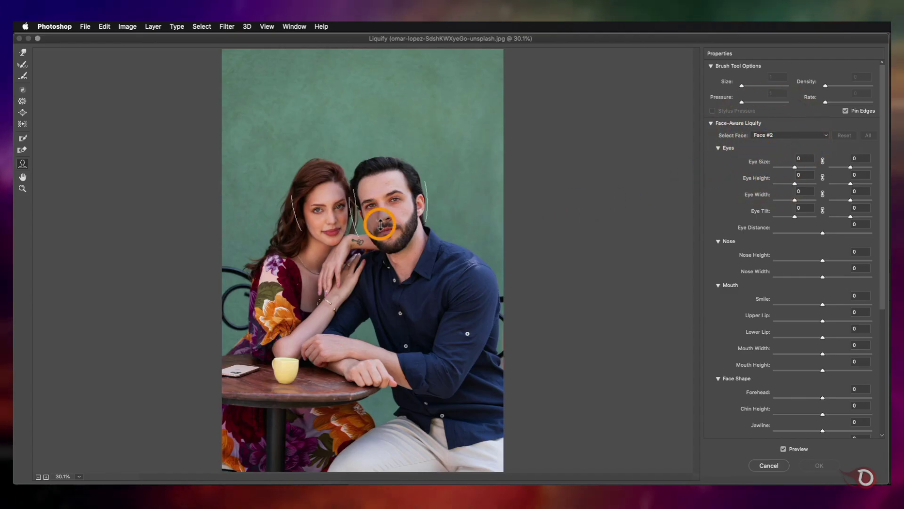
left_click(824, 139)
left_click(813, 125)
scroll(730, 240, "down", 5)
scroll(728, 238, "up", 5)
Enlarge and raise the woman's eyes, width 72, tilt 54, then narrow her nose and adjust her lips
left_click_drag(794, 167, 819, 187)
left_click_drag(795, 200, 836, 234)
left_click(46, 477)
left_click(46, 477)
left_click(45, 477)
left_click(45, 477)
left_click(39, 478)
left_click(822, 211)
left_click_drag(793, 217, 806, 217)
left_click_drag(822, 261, 803, 265)
left_click_drag(823, 278, 832, 304)
left_click_drag(821, 321, 835, 323)
left_click_drag(823, 338, 848, 322)
left_click_drag(821, 354, 858, 355)
left_click_drag(822, 371, 843, 371)
Adjust the woman's forehead and chin height and slim her jawline to -92
scroll(832, 406, "down", 5)
mouse_move(823, 281)
left_mouse_down()
mouse_move(810, 281)
mouse_move(825, 281)
left_mouse_up()
left_click_drag(822, 297, 815, 297)
left_click_drag(821, 312, 775, 313)
left_click(815, 298)
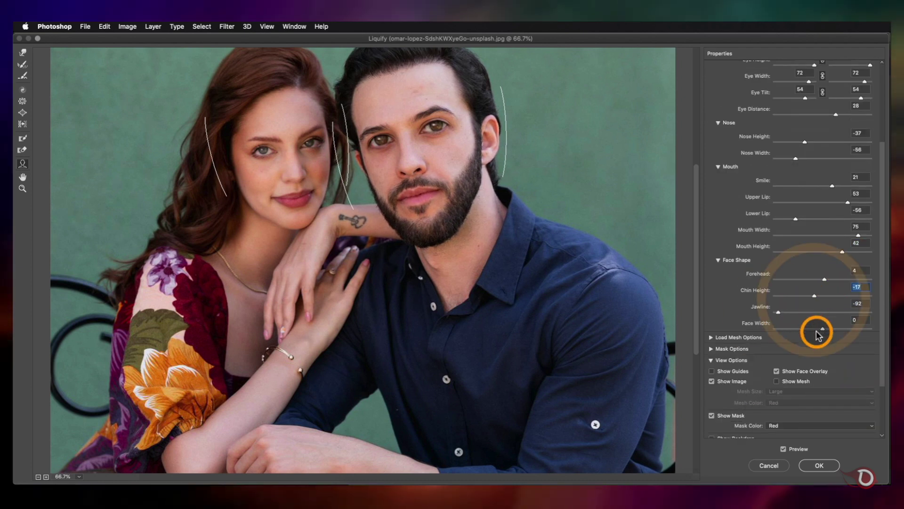
left_click_drag(820, 331, 790, 331)
scroll(829, 348, "up", 5)
On the man's face, enlarge his eyes, narrow his nose to -72, and widen and raise his mouth
left_click(794, 135)
left_click(791, 145)
left_click_drag(795, 167, 841, 167)
left_click_drag(809, 261, 794, 262)
left_click_drag(820, 277, 786, 278)
left_click(821, 305)
left_click_drag(820, 322, 846, 322)
key("super+z")
left_click_drag(820, 354, 845, 355)
left_click_drag(820, 371, 851, 369)
Reshape the man's face, slimming his jawline to -100, and apply the Liquify filter
left_click_drag(813, 415, 842, 415)
scroll(841, 410, "down", 5)
left_click_drag(822, 312, 769, 308)
left_click_drag(822, 329, 855, 330)
scroll(799, 361, "down", 3)
scroll(799, 361, "up", 8)
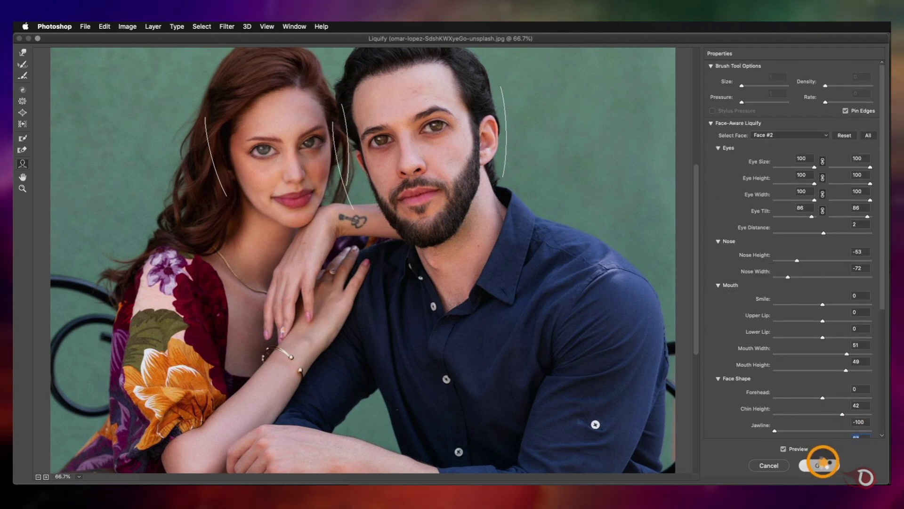
left_click(820, 465)
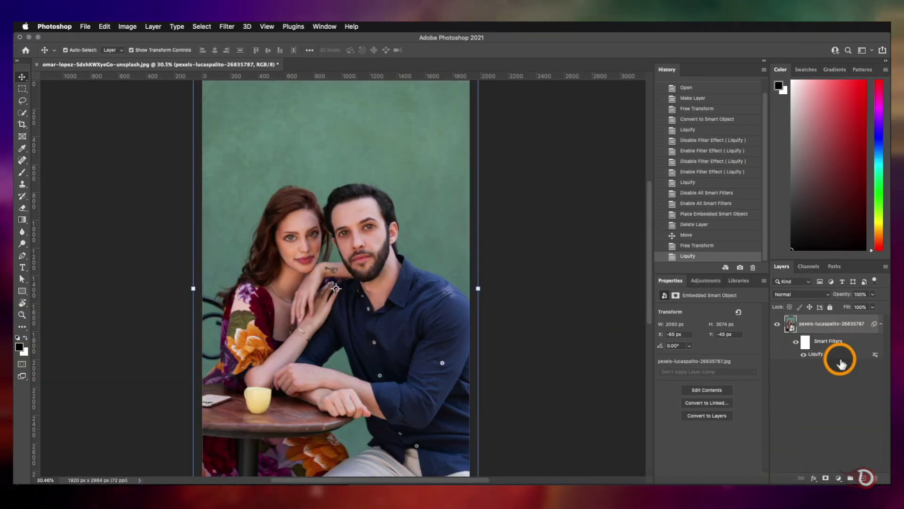
left_click(804, 354)
left_click(803, 354)
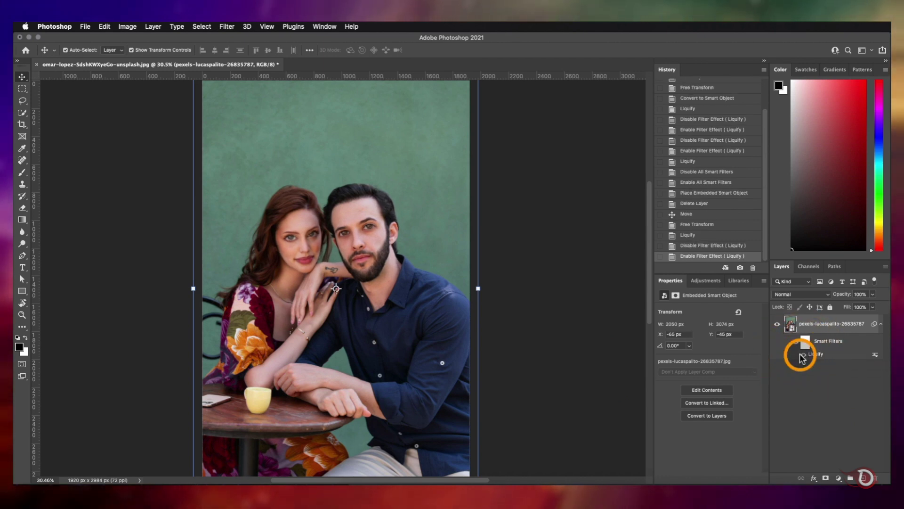